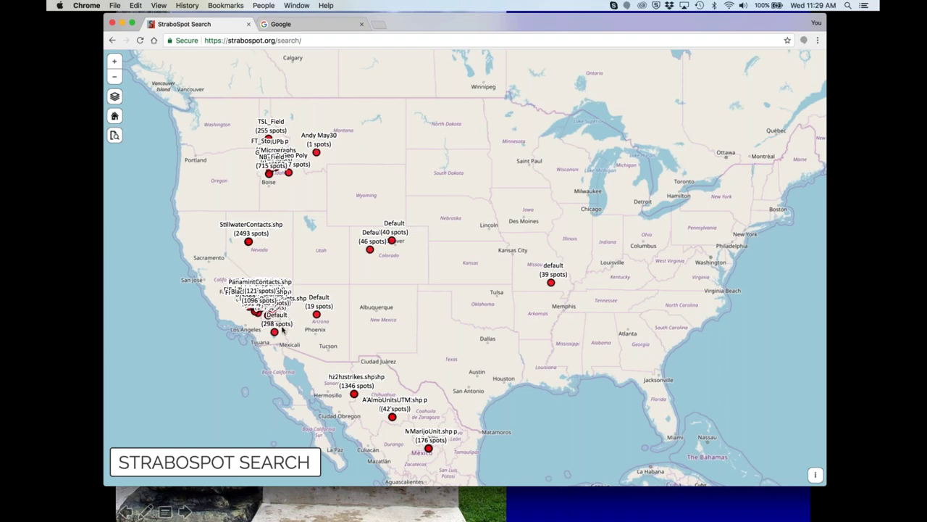
Zoom into the Old Dad Mountain area, open the 305-spot dataset and box-select its spot cluster.
{"action": "scroll", "coordinate": [282, 330], "scroll_direction": "up", "scroll_amount": 5}
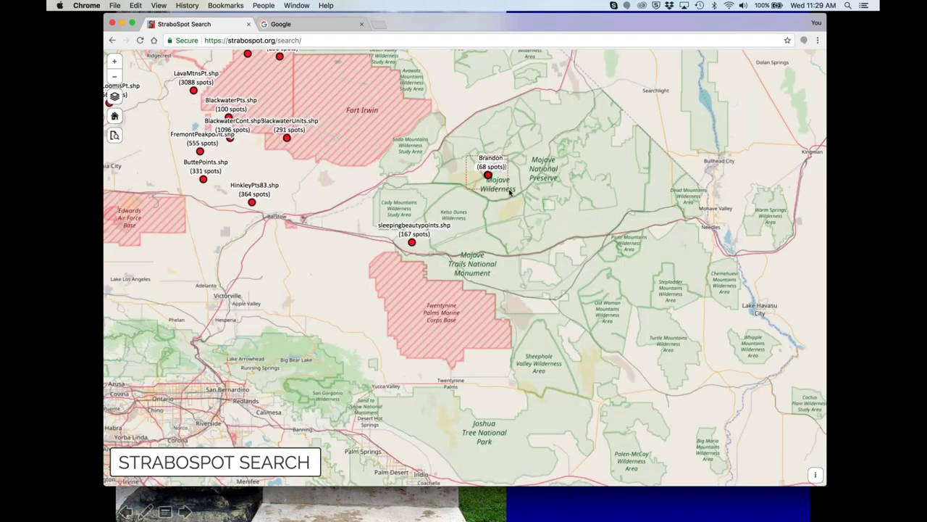
{"action": "left_click", "coordinate": [510, 191]}
{"action": "left_click", "coordinate": [497, 326]}
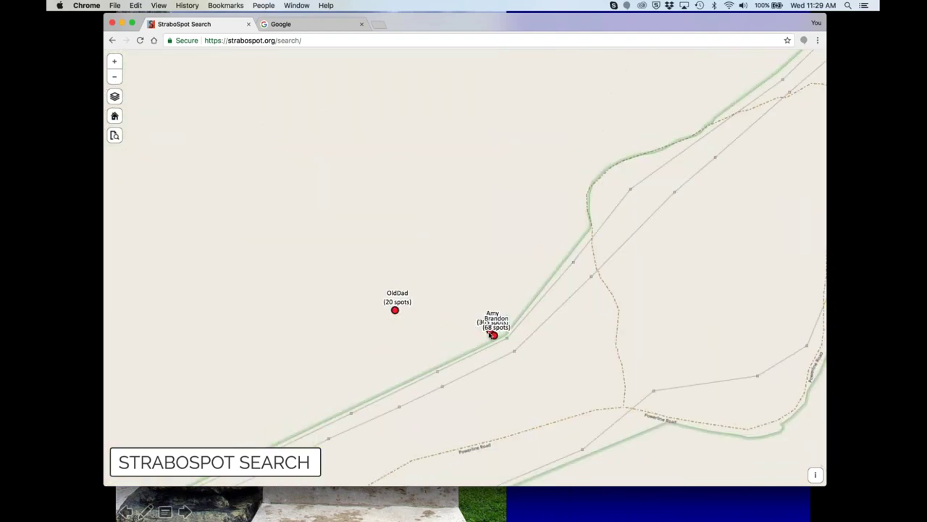
{"action": "left_click", "coordinate": [492, 334]}
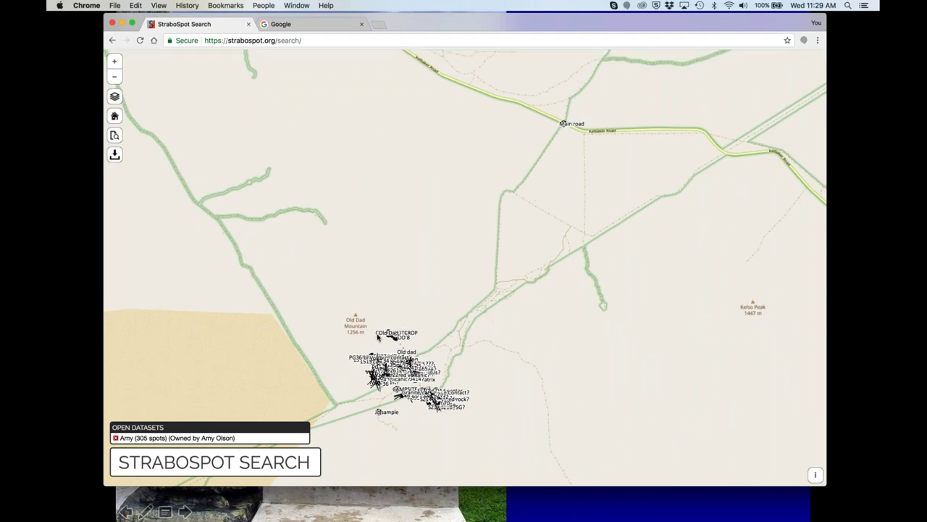
{"action": "left_click_drag", "start_coordinate": [350, 324], "coordinate": [468, 422]}
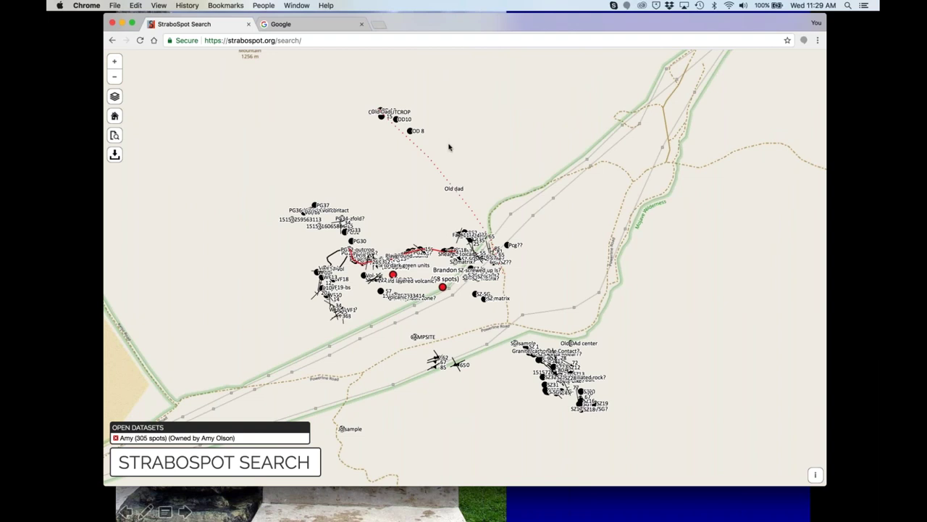
Return to the StraboSpot home page and open the Help Guide PDF.
{"action": "left_click", "coordinate": [113, 39]}
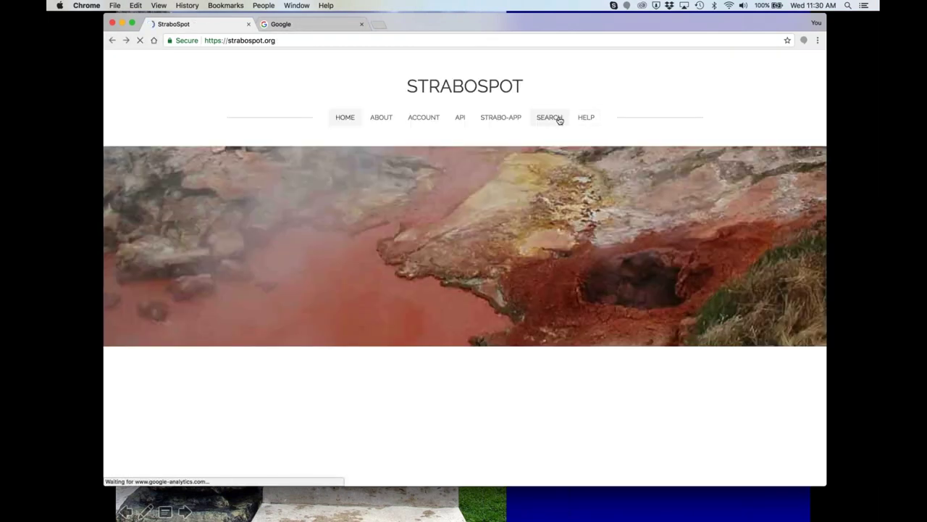
{"action": "left_click", "coordinate": [586, 117]}
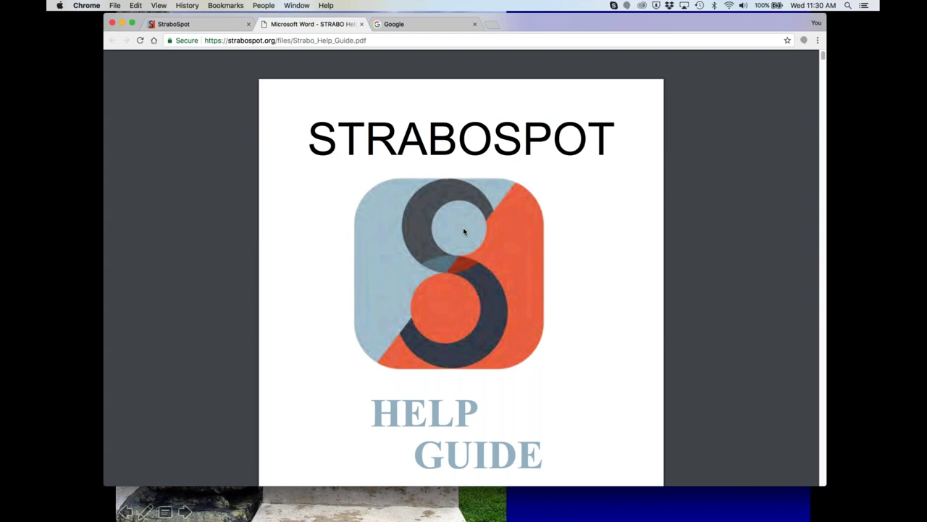
{"action": "scroll", "coordinate": [464, 231], "scroll_direction": "down", "scroll_amount": 1}
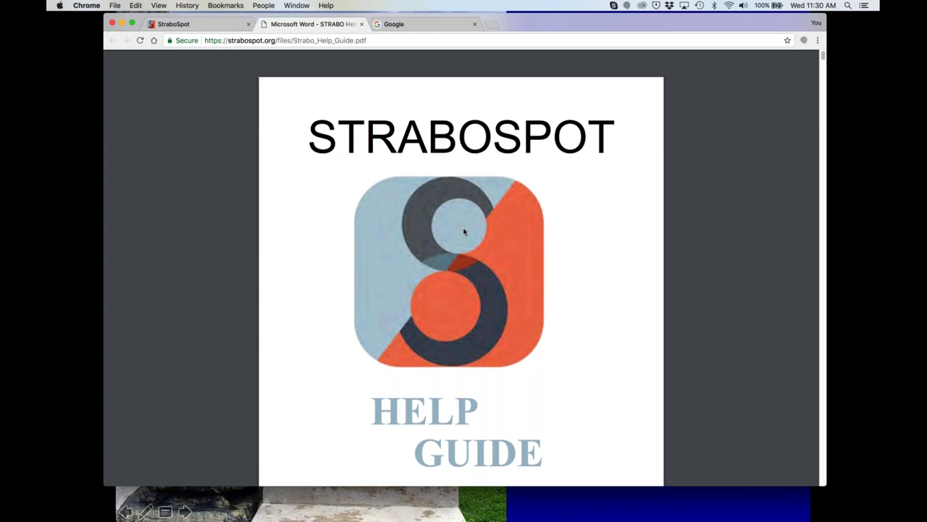
{"action": "scroll", "coordinate": [464, 232], "scroll_direction": "down", "scroll_amount": 2}
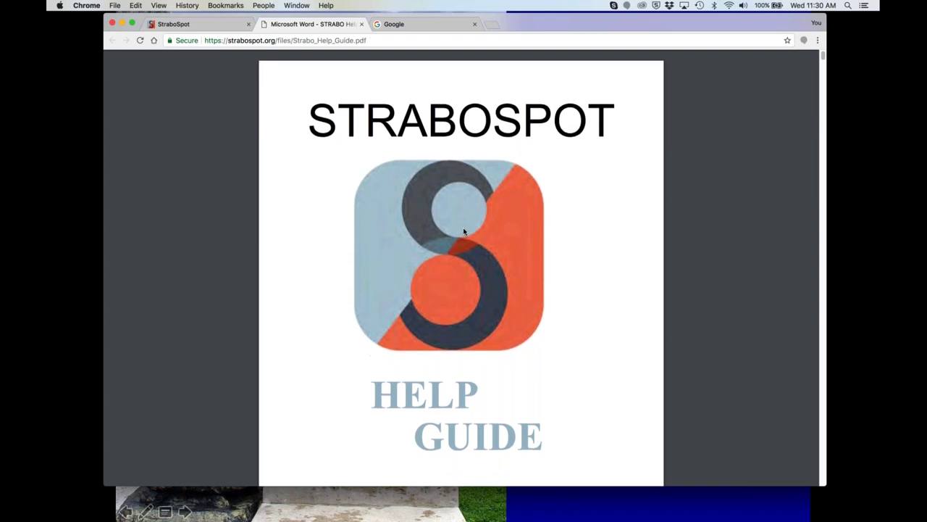
{"action": "scroll", "coordinate": [465, 232], "scroll_direction": "up", "scroll_amount": 2}
{"action": "scroll", "coordinate": [464, 232], "scroll_direction": "down", "scroll_amount": 10}
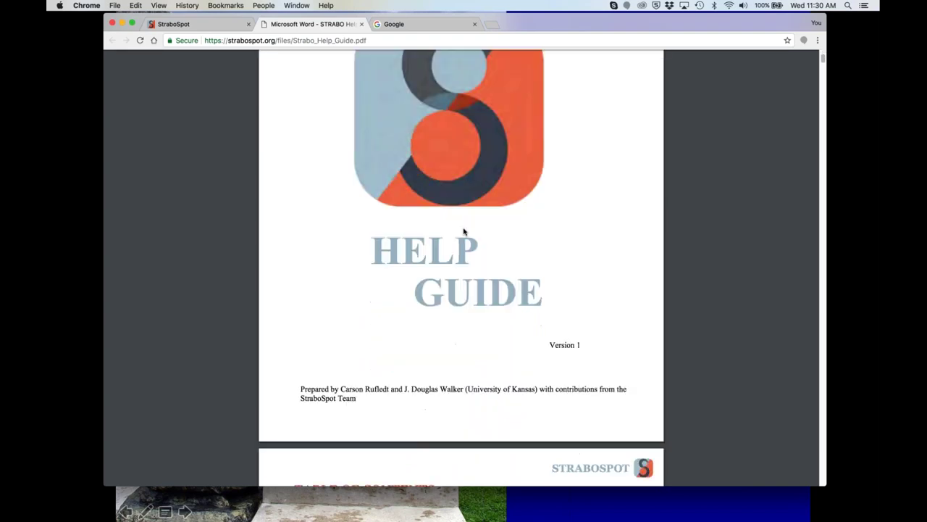
Jump to the DATA ENTRY-Polygons page from the guide's table of contents.
{"action": "scroll", "coordinate": [464, 231], "scroll_direction": "down", "scroll_amount": 15}
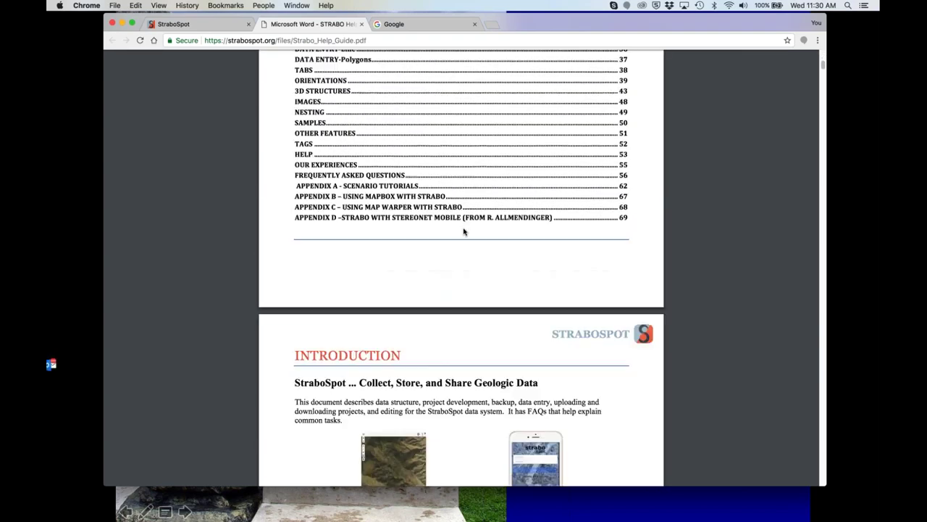
{"action": "scroll", "coordinate": [464, 232], "scroll_direction": "up", "scroll_amount": 5}
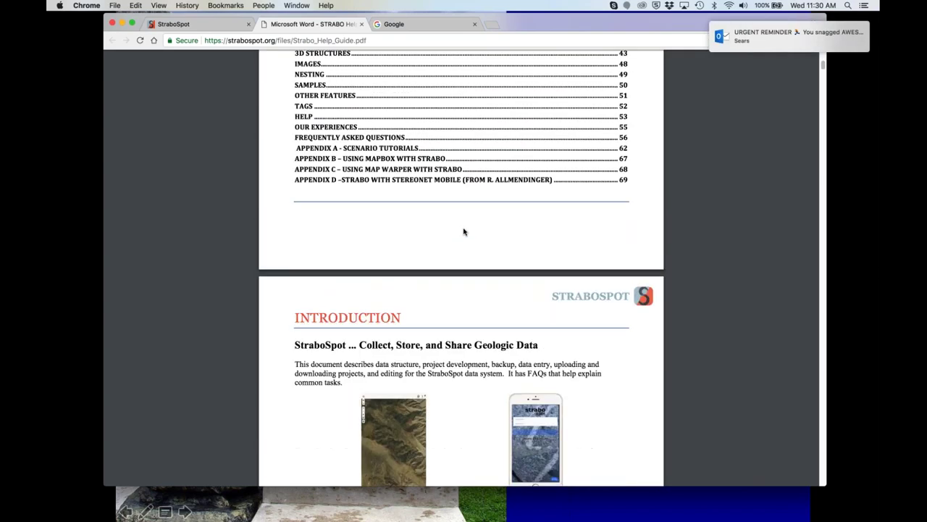
{"action": "scroll", "coordinate": [464, 232], "scroll_direction": "down", "scroll_amount": 10}
{"action": "scroll", "coordinate": [464, 231], "scroll_direction": "up", "scroll_amount": 9}
{"action": "scroll", "coordinate": [465, 232], "scroll_direction": "up", "scroll_amount": 5}
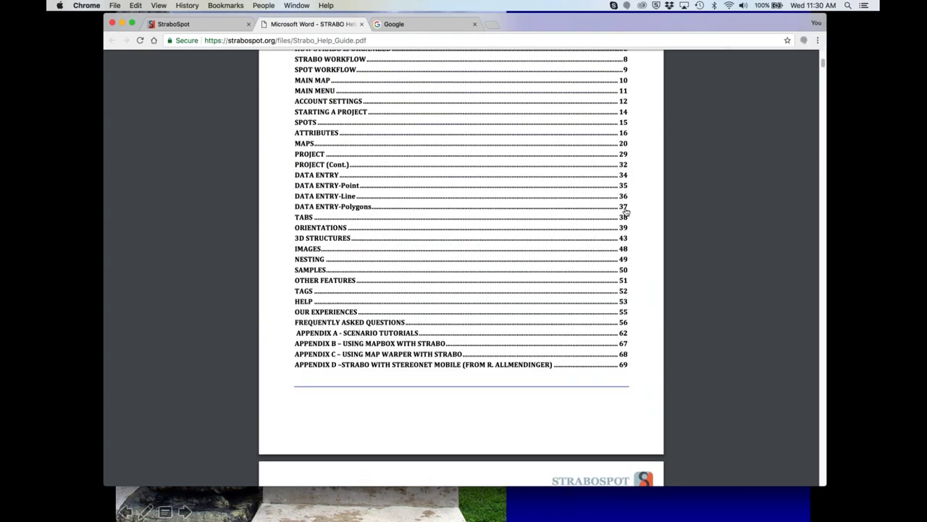
{"action": "left_click", "coordinate": [626, 209]}
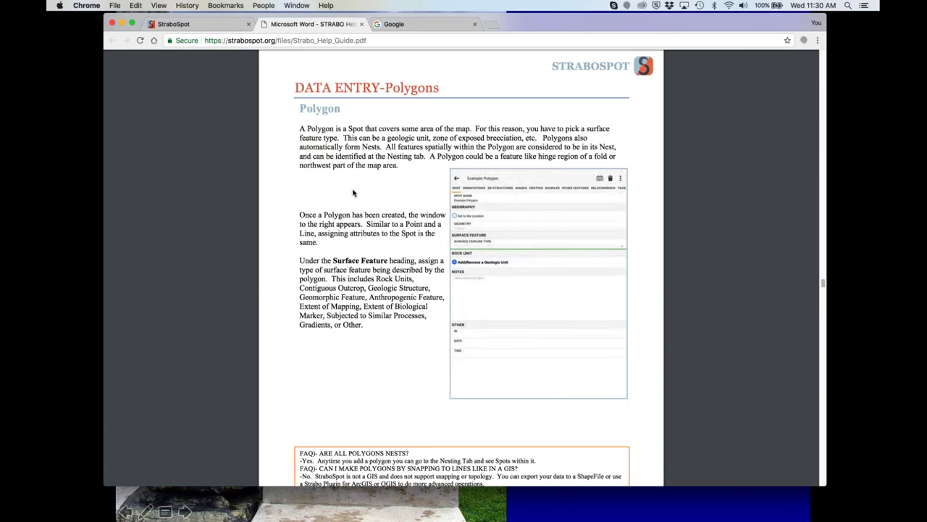
{"action": "scroll", "coordinate": [364, 194], "scroll_direction": "up", "scroll_amount": 1}
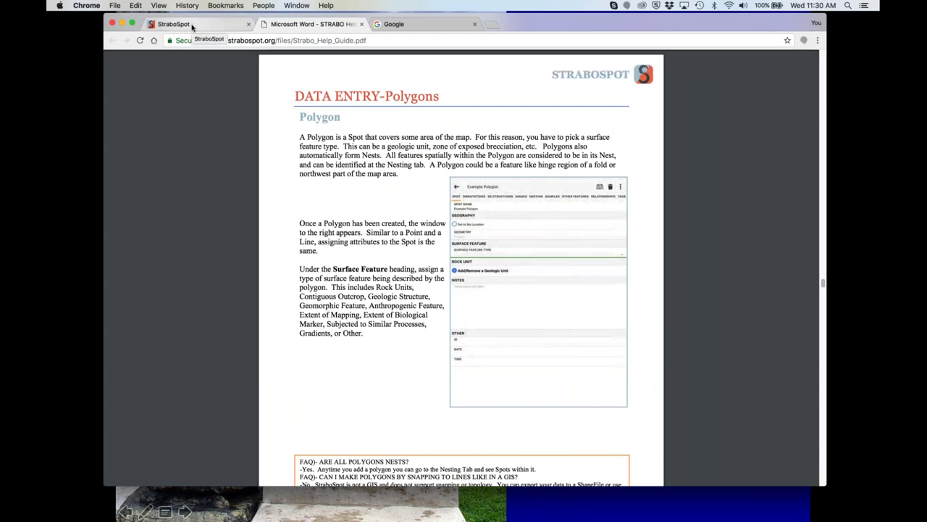
Switch back to the StraboSpot website tab showing the home page.
{"action": "left_click", "coordinate": [193, 27]}
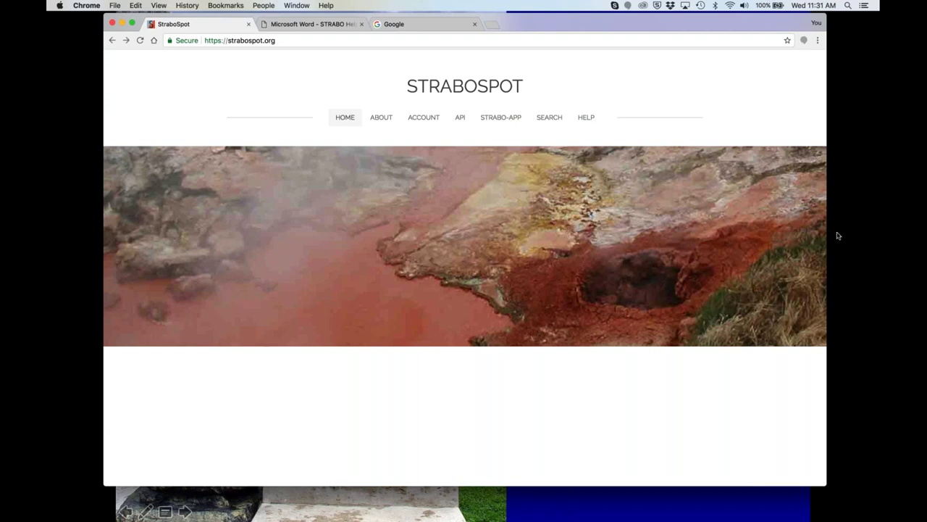
Open the REST API documentation and view the Upload Feature(s) example request.
{"action": "left_click", "coordinate": [462, 121]}
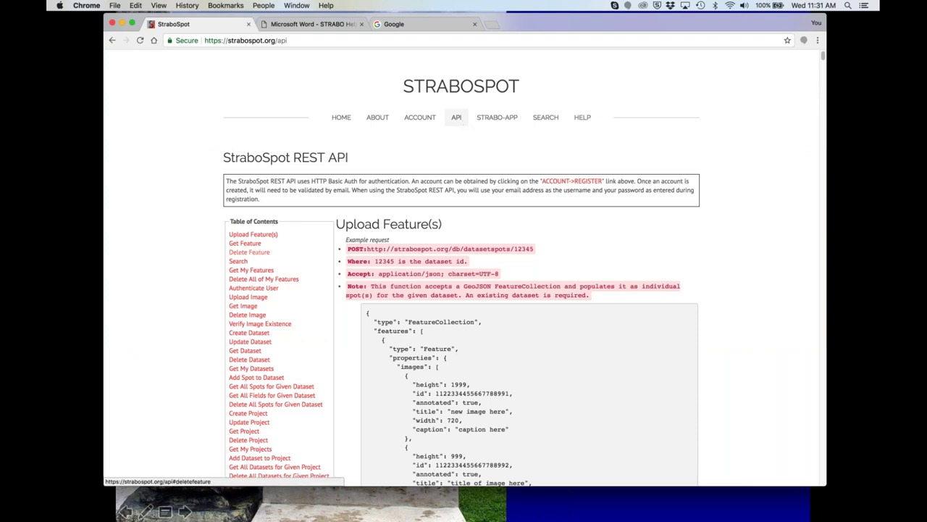
{"action": "scroll", "coordinate": [206, 253], "scroll_direction": "down", "scroll_amount": 8}
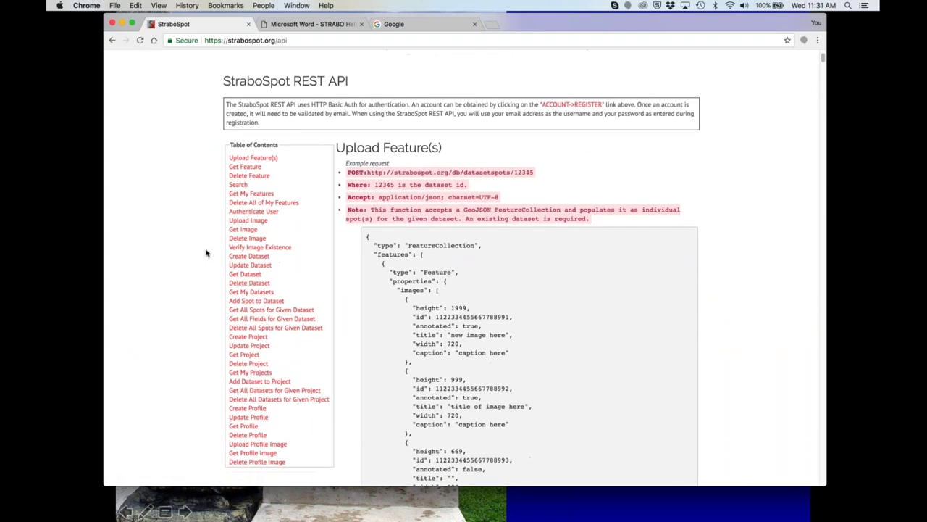
{"action": "scroll", "coordinate": [206, 253], "scroll_direction": "up", "scroll_amount": 5}
{"action": "scroll", "coordinate": [206, 253], "scroll_direction": "up", "scroll_amount": 2}
{"action": "scroll", "coordinate": [206, 252], "scroll_direction": "down", "scroll_amount": 2}
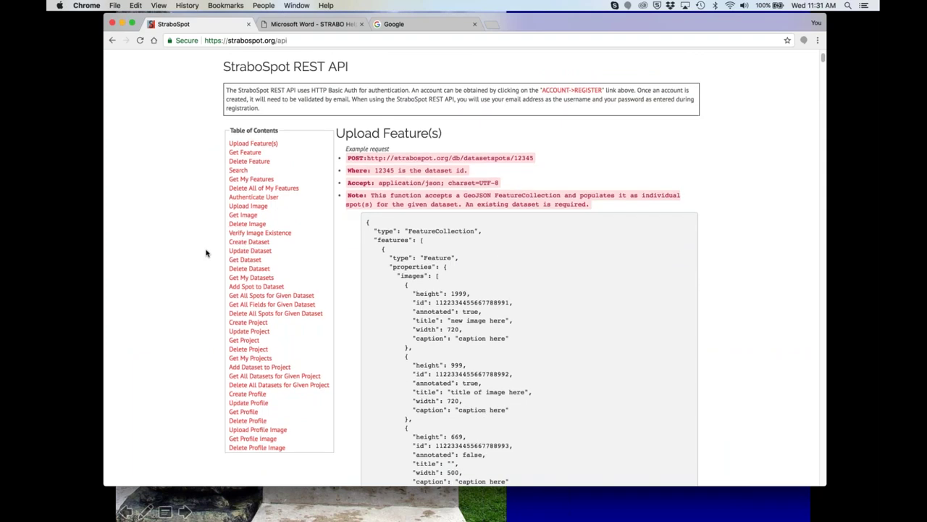
{"action": "scroll", "coordinate": [206, 252], "scroll_direction": "up", "scroll_amount": 2}
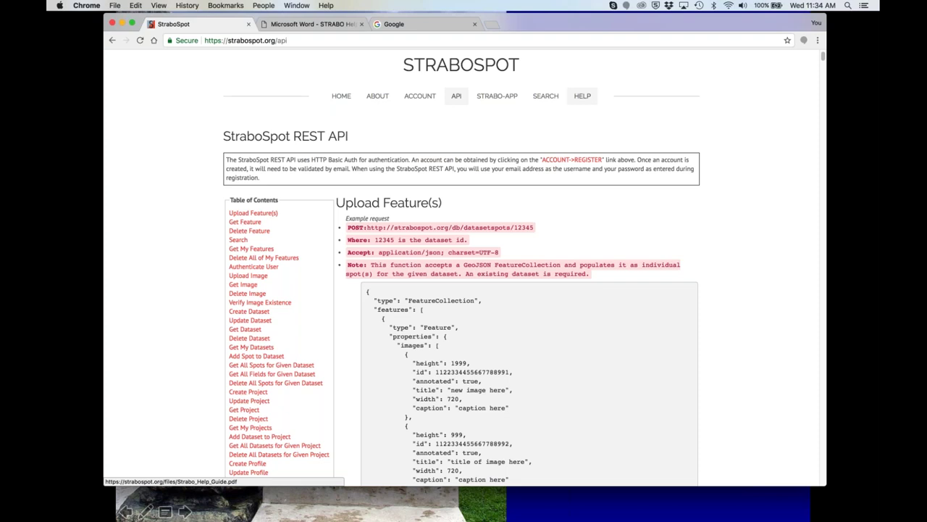
Raise the computer's sound volume.
{"action": "key", "text": "XF86AudioRaiseVolume"}
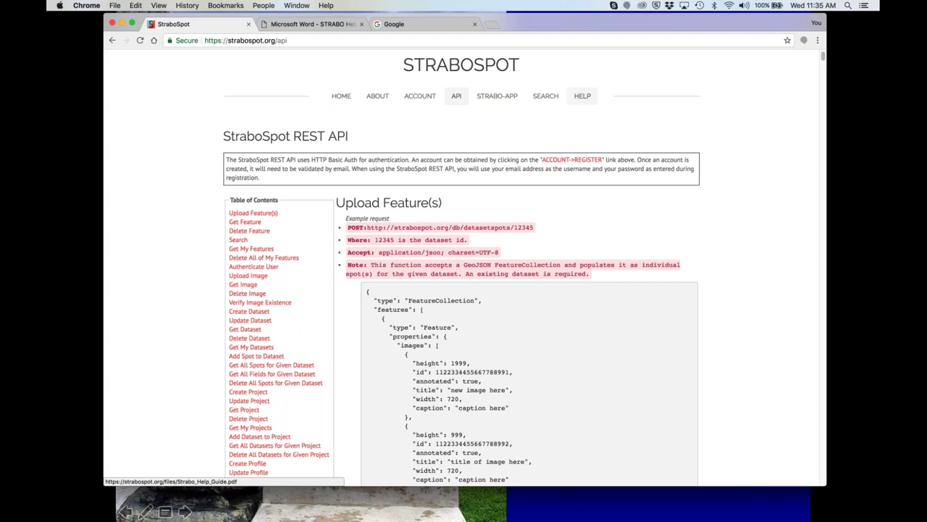
Search Google for 'kobotoolbox' from the Google tab.
{"action": "left_click", "coordinate": [427, 24]}
{"action": "left_click", "coordinate": [427, 38]}
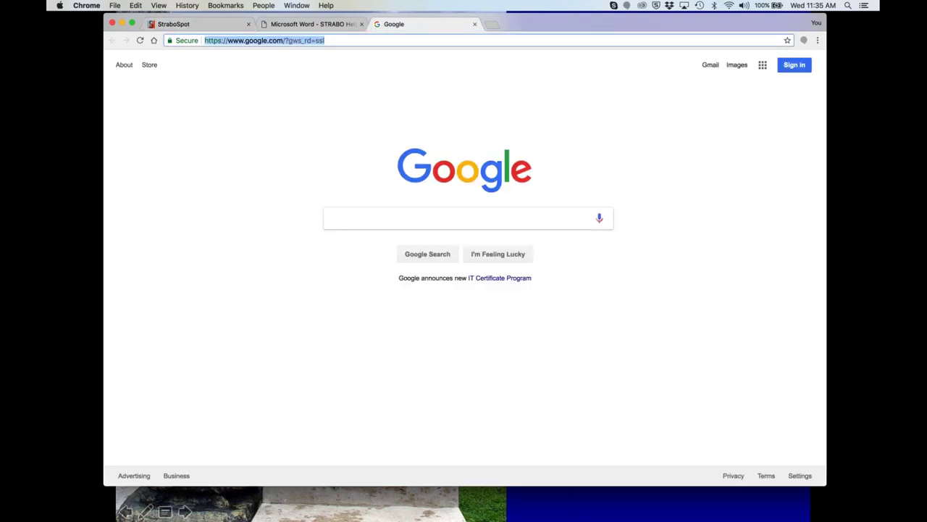
{"action": "type", "text": "kob"}
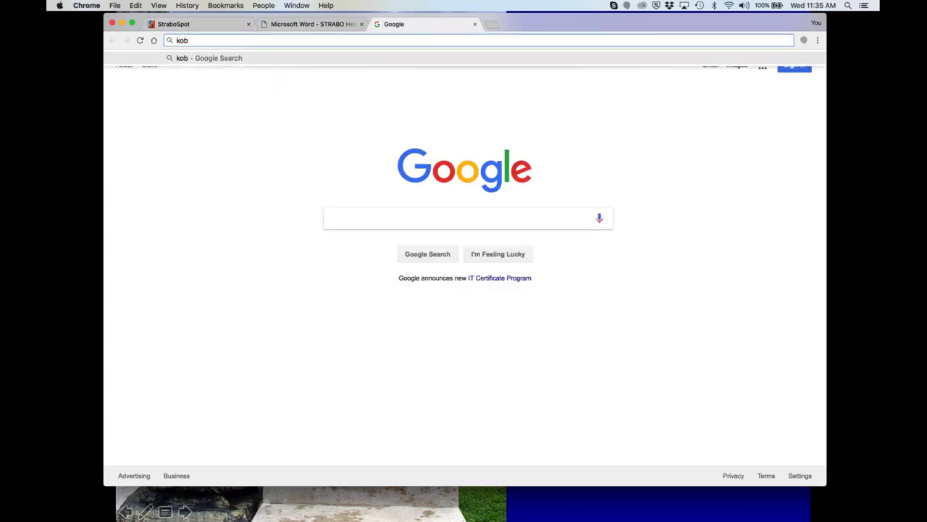
{"action": "type", "text": "otool"}
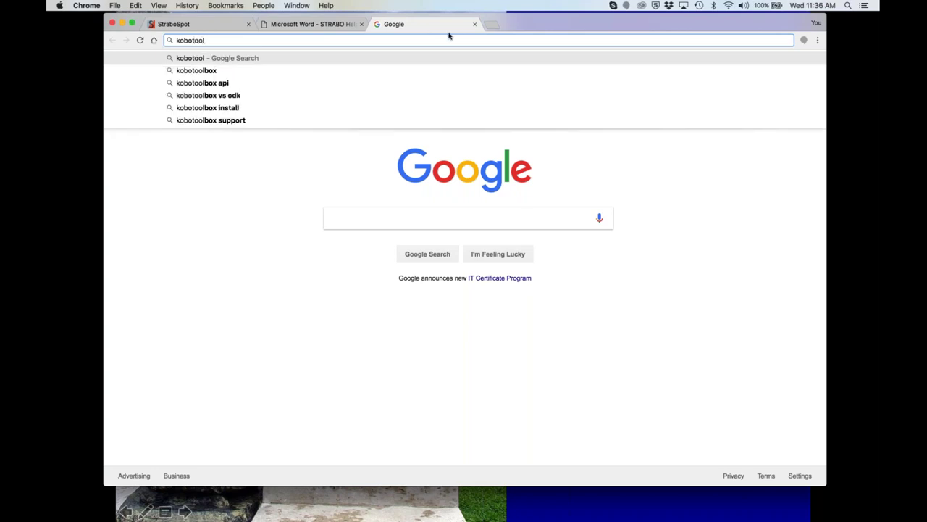
{"action": "left_click", "coordinate": [266, 70]}
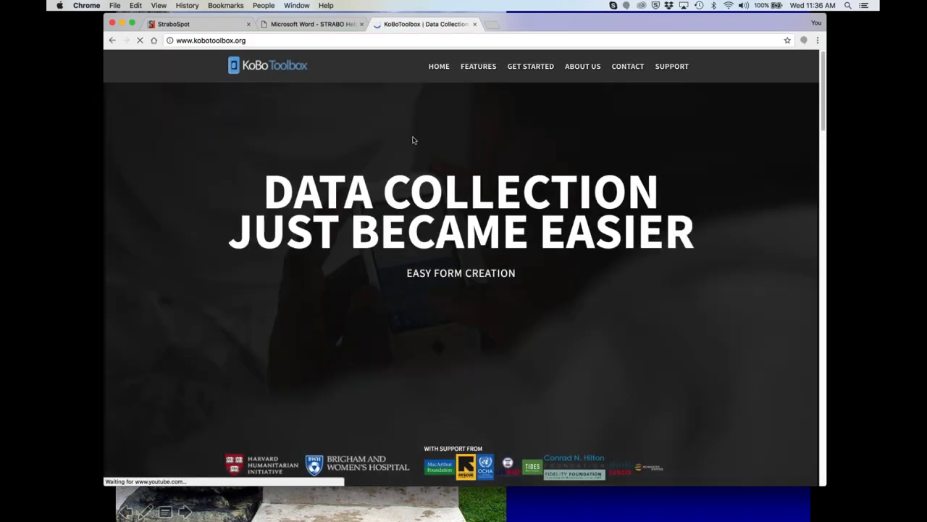
Go to KoBoToolbox's Sign Up or Log in page.
{"action": "scroll", "coordinate": [618, 177], "scroll_direction": "down", "scroll_amount": 3}
{"action": "scroll", "coordinate": [595, 389], "scroll_direction": "down", "scroll_amount": 10}
{"action": "left_click", "coordinate": [594, 386]}
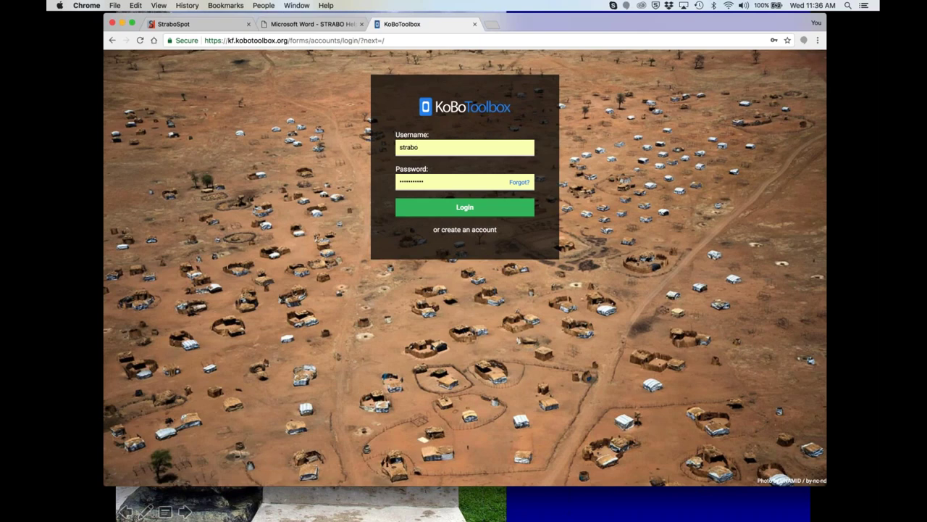
Log in with saved credentials, open the Planar Orientation project and expand the Draft list.
{"action": "left_click", "coordinate": [443, 212]}
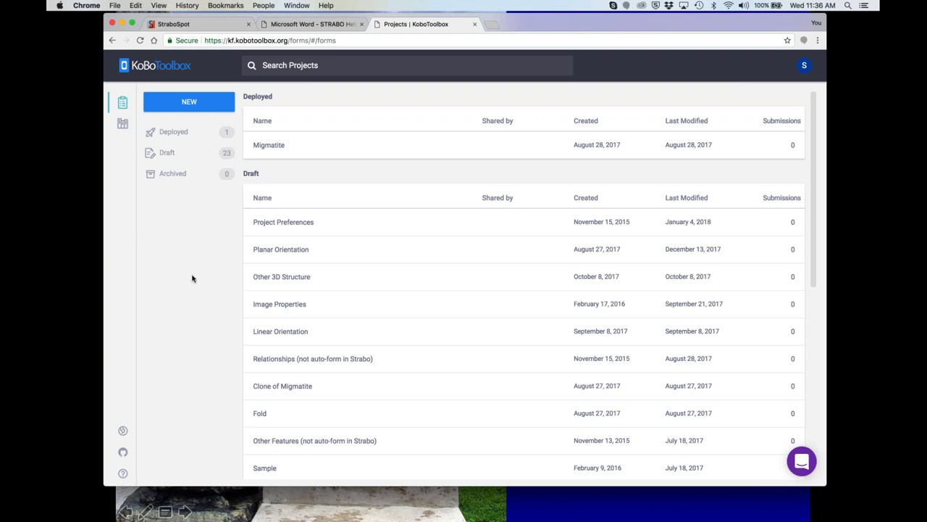
{"action": "left_click", "coordinate": [276, 254]}
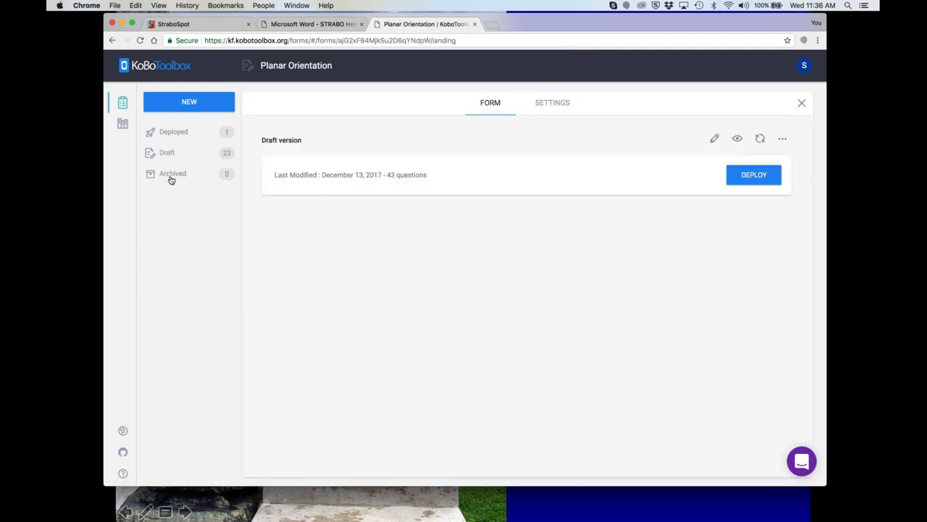
{"action": "left_click", "coordinate": [168, 153]}
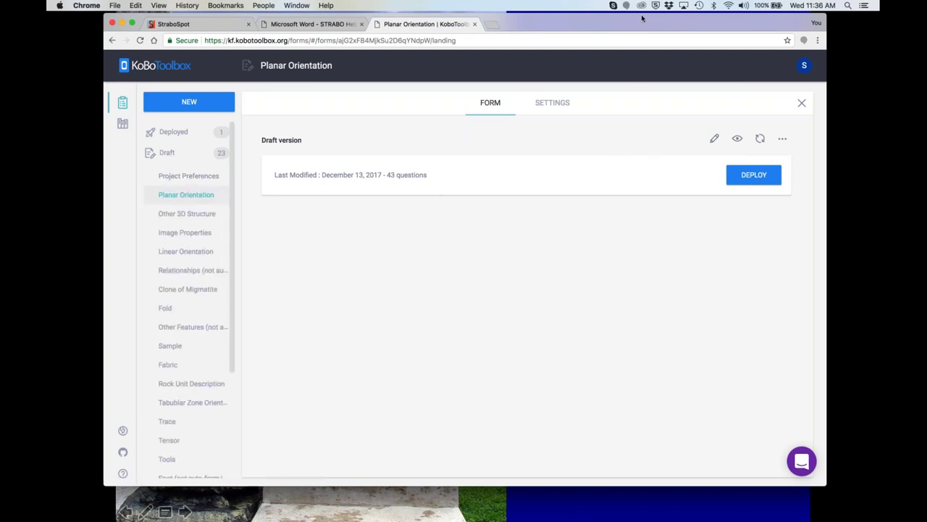
{"action": "left_click_drag", "start_coordinate": [644, 20], "coordinate": [586, 26]}
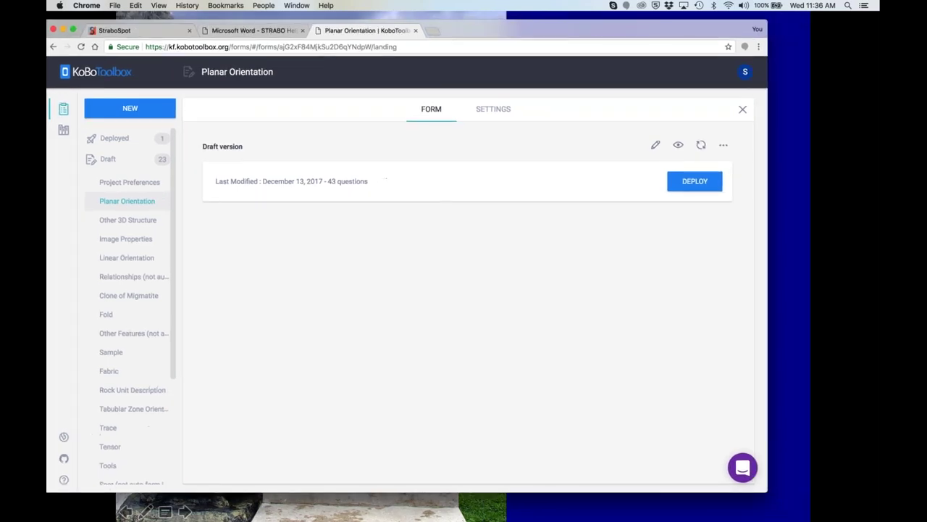
Preview the Planar Orientation form's Label, Strike, Dip and Planar Feature Type fields, then close it.
{"action": "left_click", "coordinate": [678, 146]}
{"action": "left_click_drag", "start_coordinate": [538, 31], "coordinate": [598, 26]}
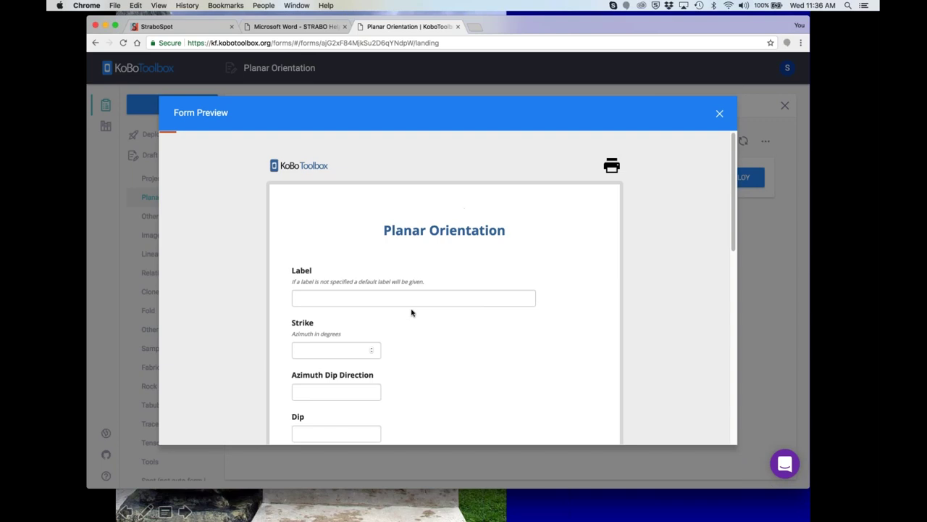
{"action": "scroll", "coordinate": [501, 287], "scroll_direction": "down", "scroll_amount": 6}
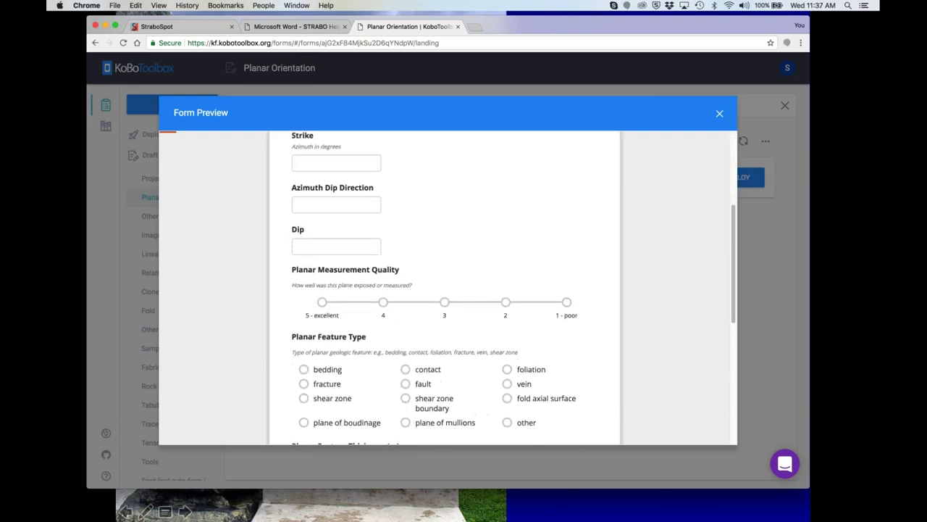
{"action": "scroll", "coordinate": [445, 289], "scroll_direction": "up", "scroll_amount": 2}
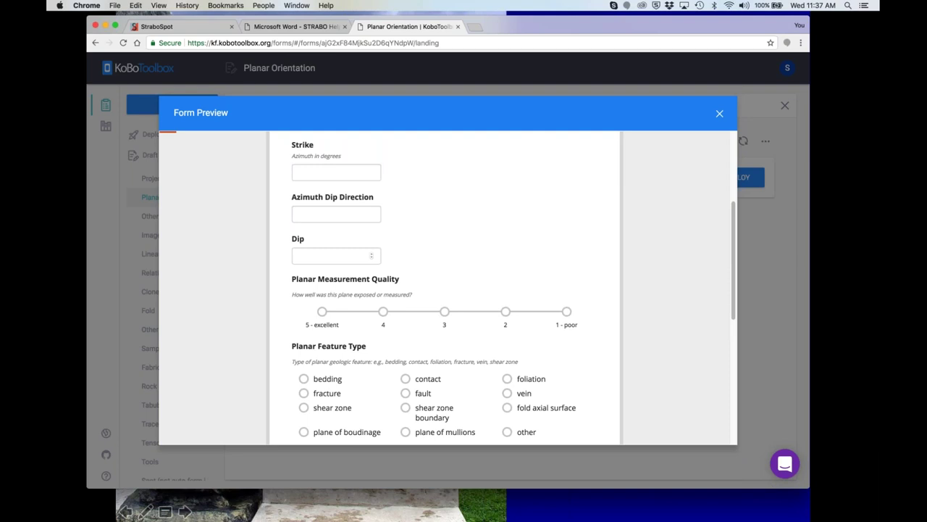
{"action": "scroll", "coordinate": [370, 255], "scroll_direction": "down", "scroll_amount": 3}
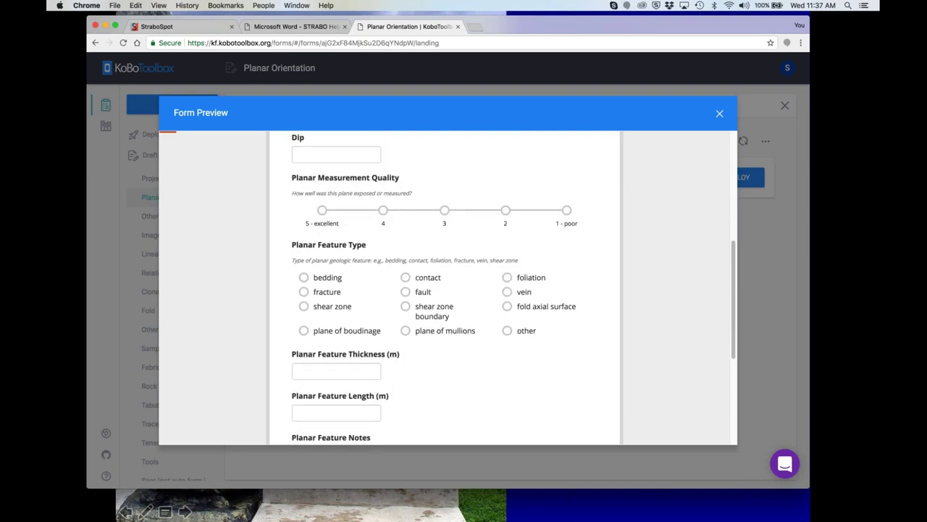
{"action": "scroll", "coordinate": [302, 224], "scroll_direction": "down", "scroll_amount": 5}
{"action": "scroll", "coordinate": [302, 224], "scroll_direction": "up", "scroll_amount": 10}
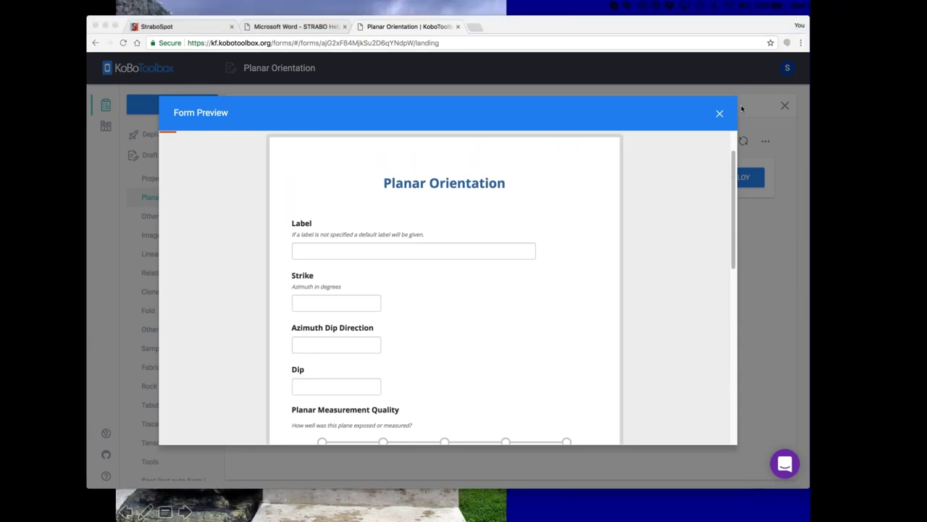
{"action": "left_click", "coordinate": [720, 114]}
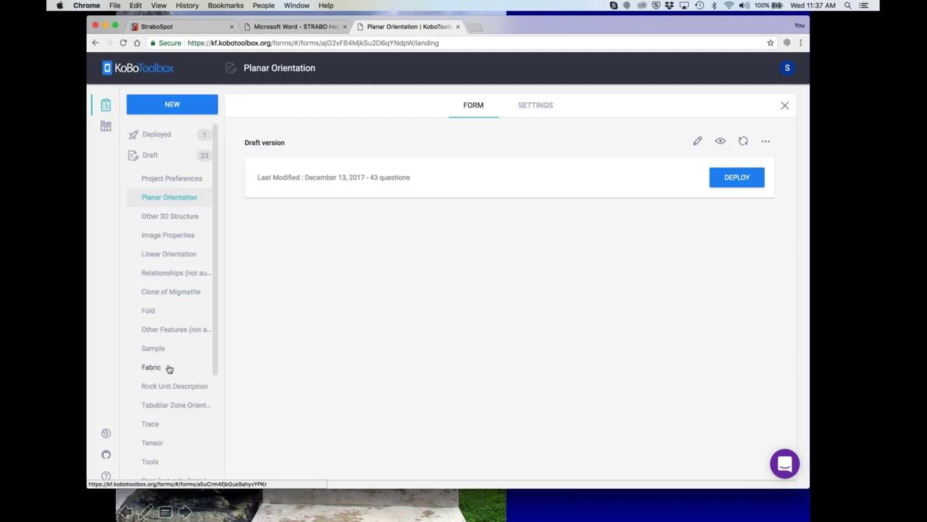
Open the deployed Migmatite form from the Deployed list and launch its preview.
{"action": "scroll", "coordinate": [168, 369], "scroll_direction": "down", "scroll_amount": 5}
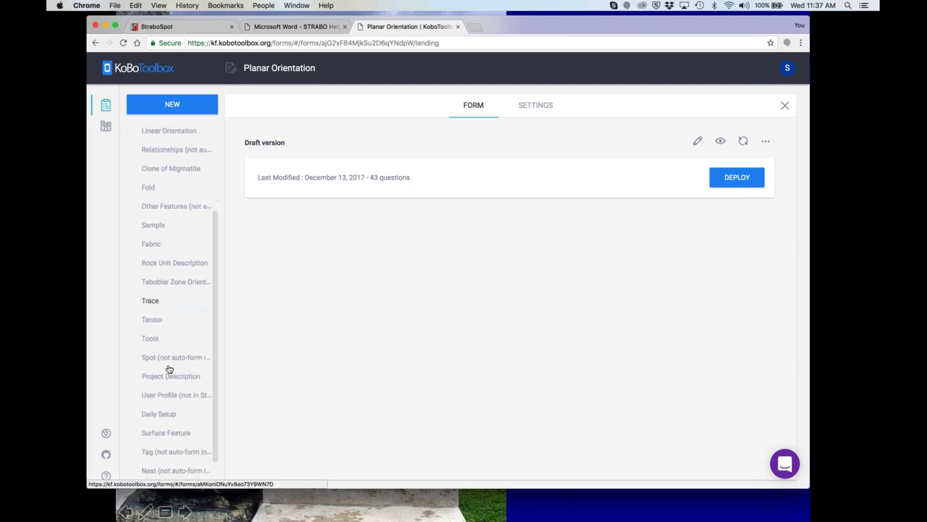
{"action": "scroll", "coordinate": [169, 369], "scroll_direction": "up", "scroll_amount": 5}
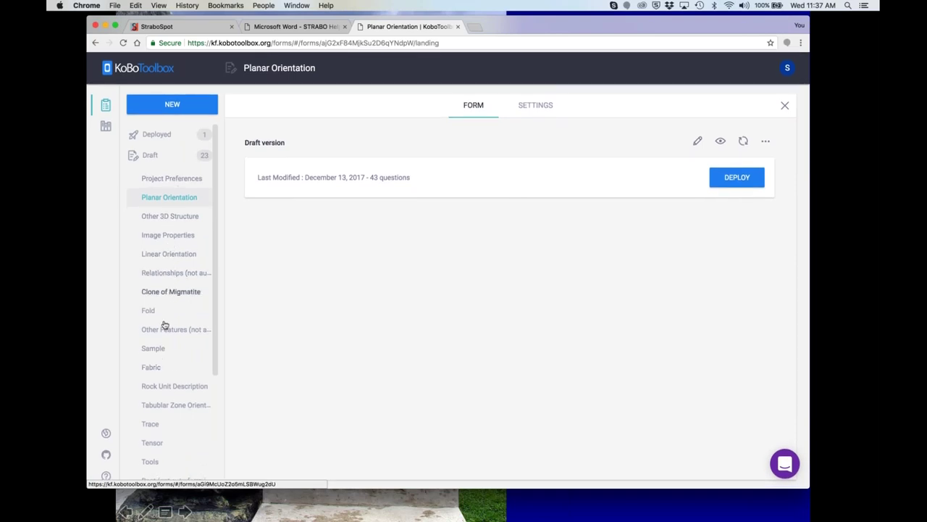
{"action": "scroll", "coordinate": [166, 373], "scroll_direction": "down", "scroll_amount": 1}
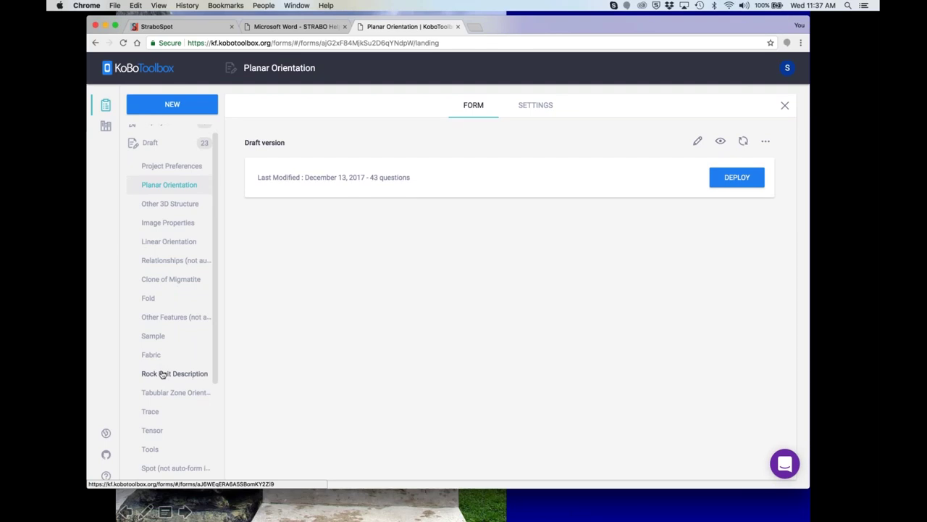
{"action": "scroll", "coordinate": [163, 314], "scroll_direction": "up", "scroll_amount": 1}
{"action": "left_click", "coordinate": [167, 141]}
{"action": "left_click", "coordinate": [166, 158]}
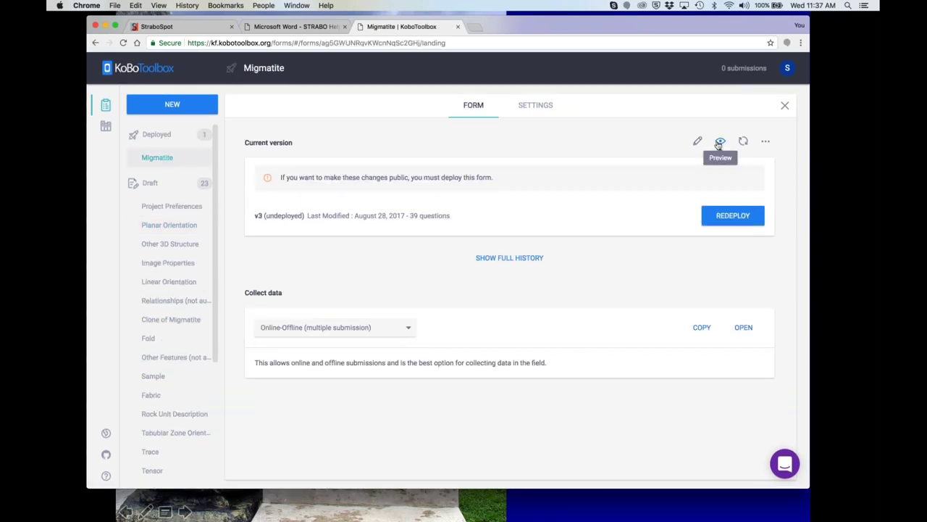
{"action": "left_click", "coordinate": [720, 141]}
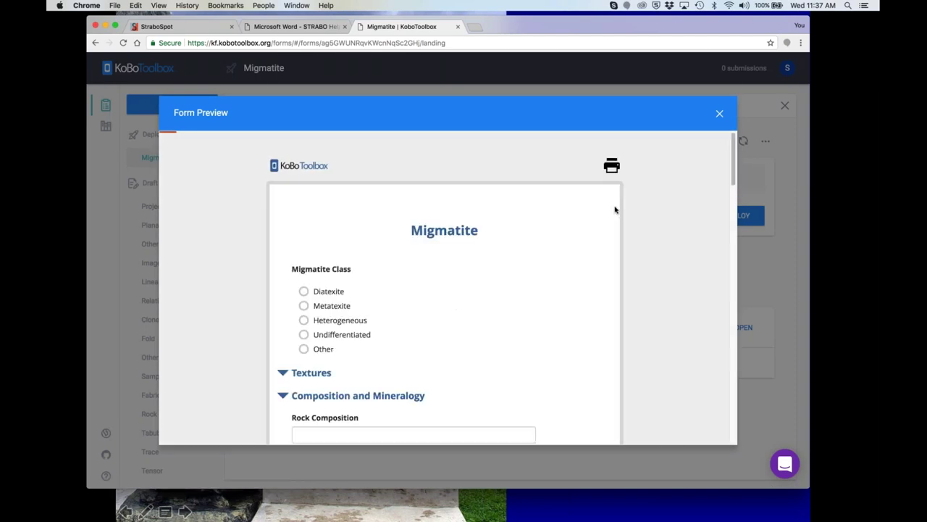
Try each Migmatite Class option, settling on Diatexite.
{"action": "scroll", "coordinate": [363, 261], "scroll_direction": "down", "scroll_amount": 3}
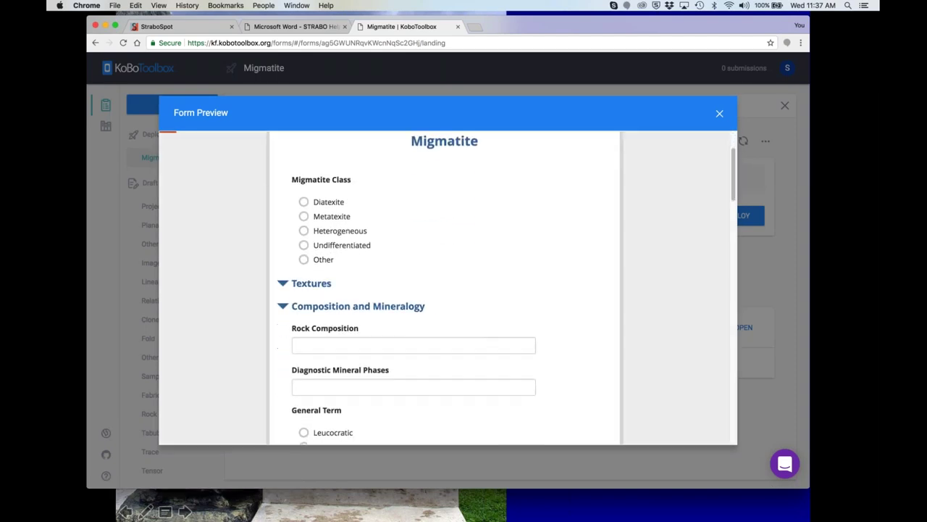
{"action": "left_click", "coordinate": [305, 202]}
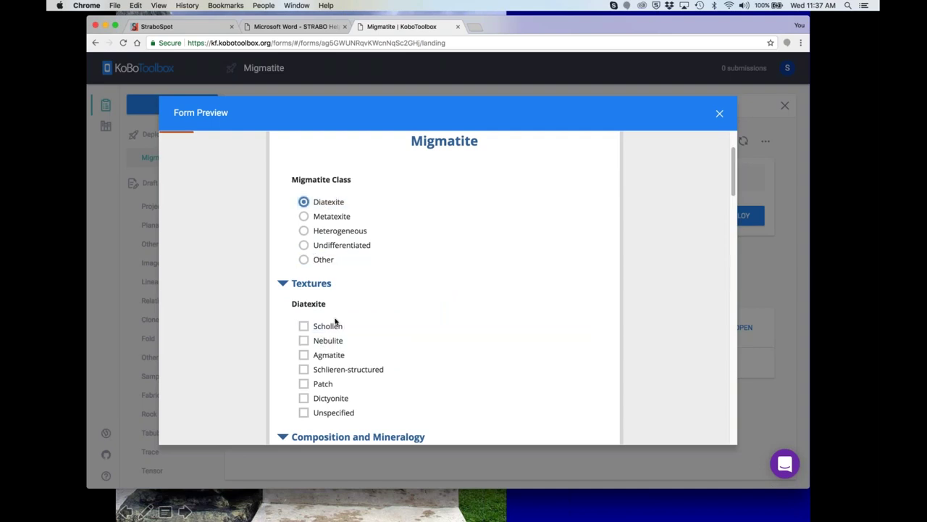
{"action": "left_click", "coordinate": [306, 218]}
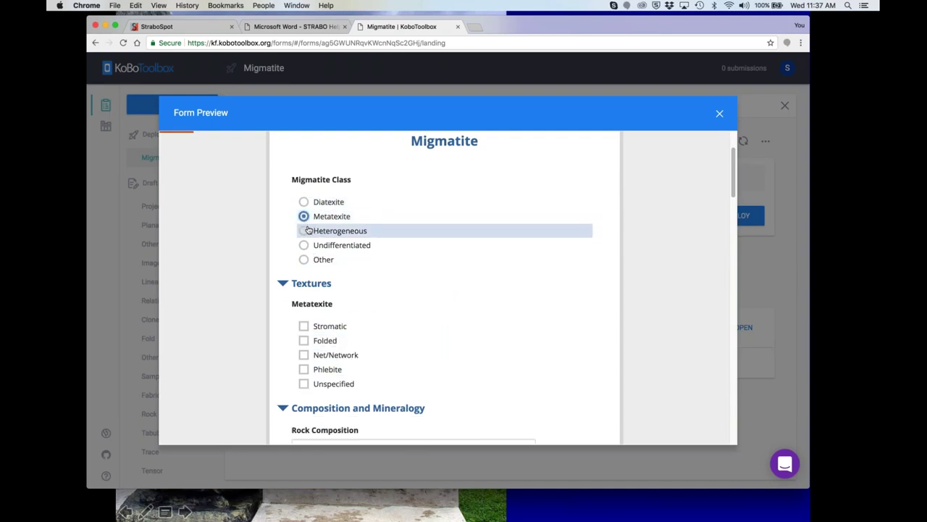
{"action": "left_click", "coordinate": [304, 230]}
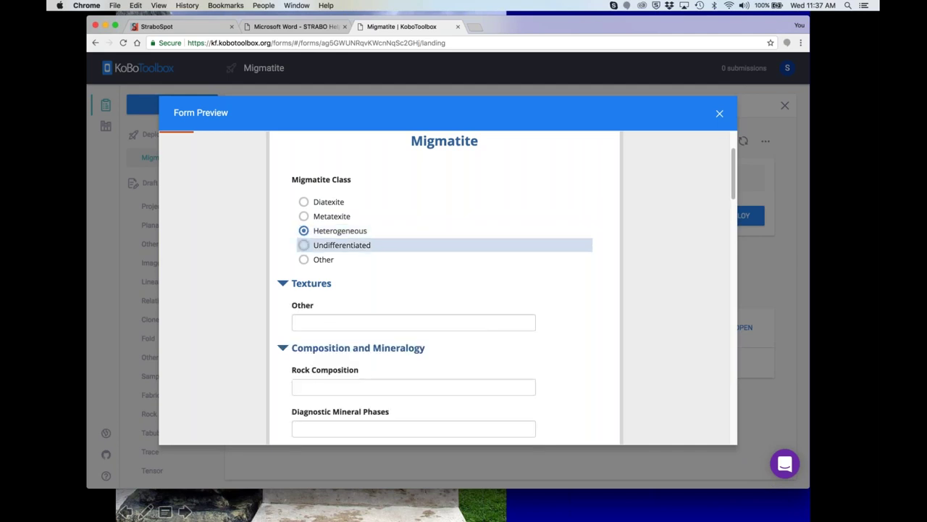
{"action": "left_click", "coordinate": [304, 244]}
{"action": "left_click", "coordinate": [304, 202]}
Check Neosome, Restite and Paleosome as constituents and scroll on to Dip and Trend.
{"action": "scroll", "coordinate": [368, 300], "scroll_direction": "down", "scroll_amount": 3}
{"action": "scroll", "coordinate": [368, 299], "scroll_direction": "down", "scroll_amount": 6}
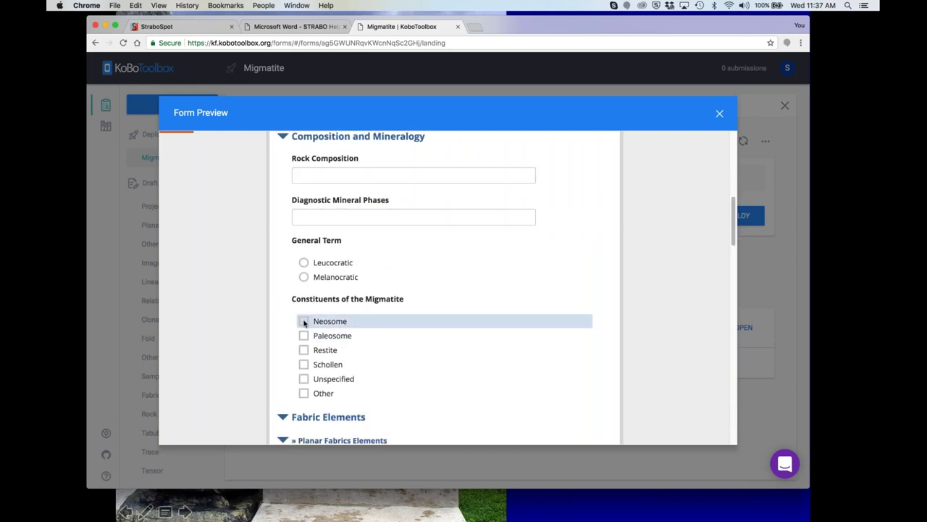
{"action": "scroll", "coordinate": [305, 323], "scroll_direction": "down", "scroll_amount": 1}
{"action": "scroll", "coordinate": [304, 323], "scroll_direction": "down", "scroll_amount": 2}
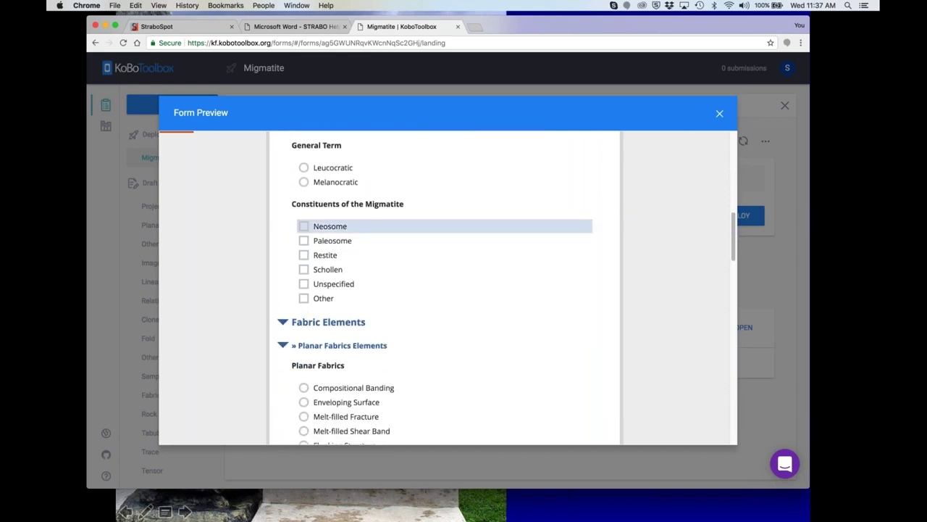
{"action": "left_click", "coordinate": [304, 227]}
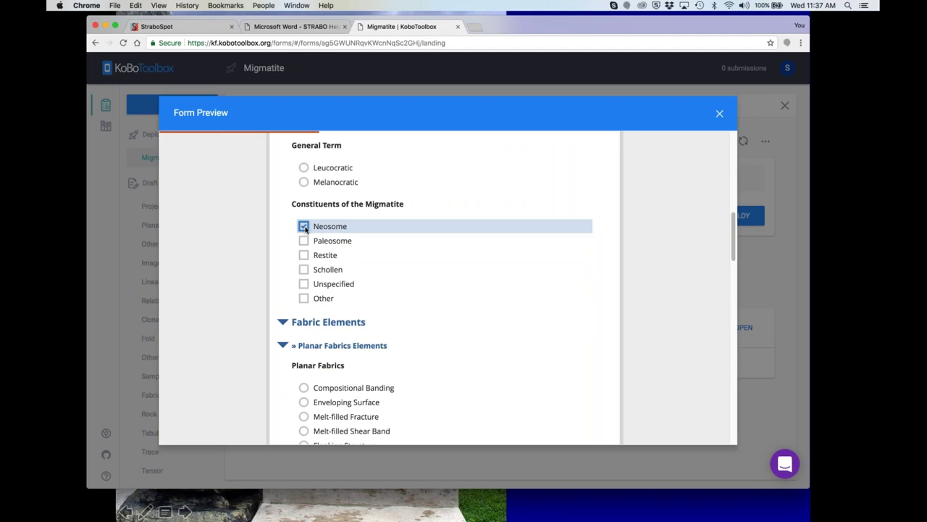
{"action": "left_click", "coordinate": [304, 256]}
{"action": "left_click", "coordinate": [304, 242]}
{"action": "scroll", "coordinate": [340, 257], "scroll_direction": "down", "scroll_amount": 6}
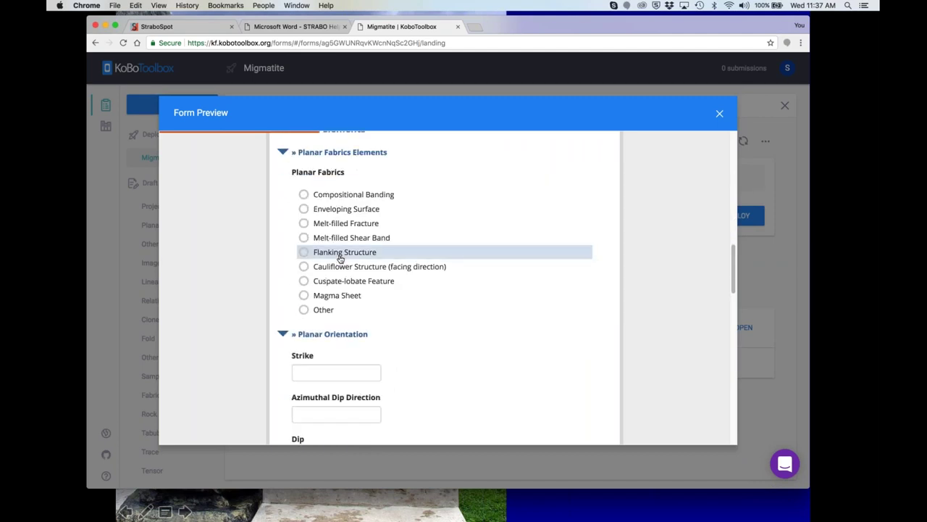
{"action": "scroll", "coordinate": [340, 254], "scroll_direction": "down", "scroll_amount": 2}
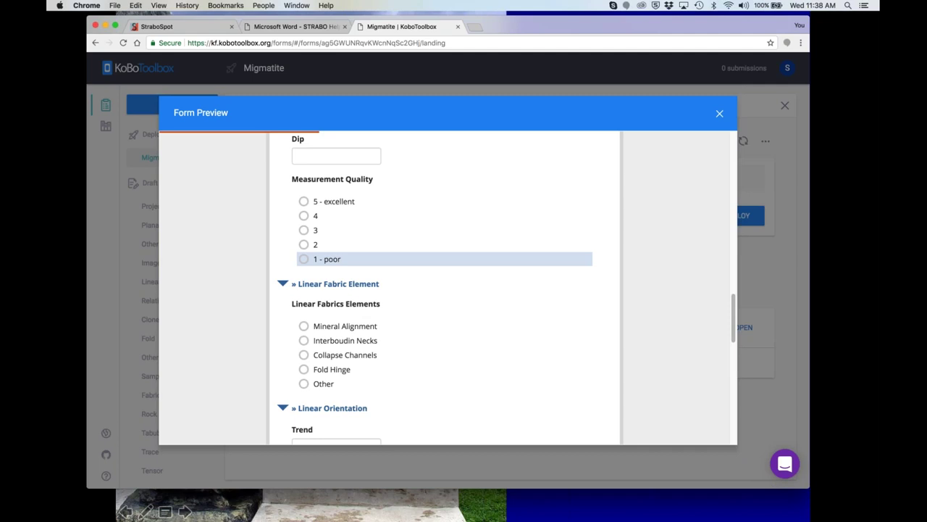
Close the form preview and open the 'Other Features (not auto-form in Strabo)' draft project.
{"action": "left_click", "coordinate": [719, 116]}
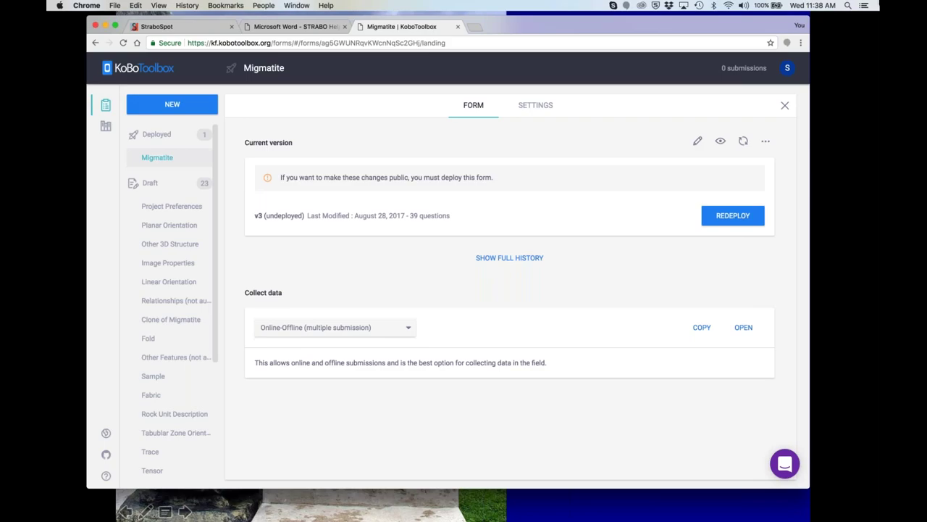
{"action": "key", "text": "ctrl+Up"}
{"action": "key", "text": "Escape"}
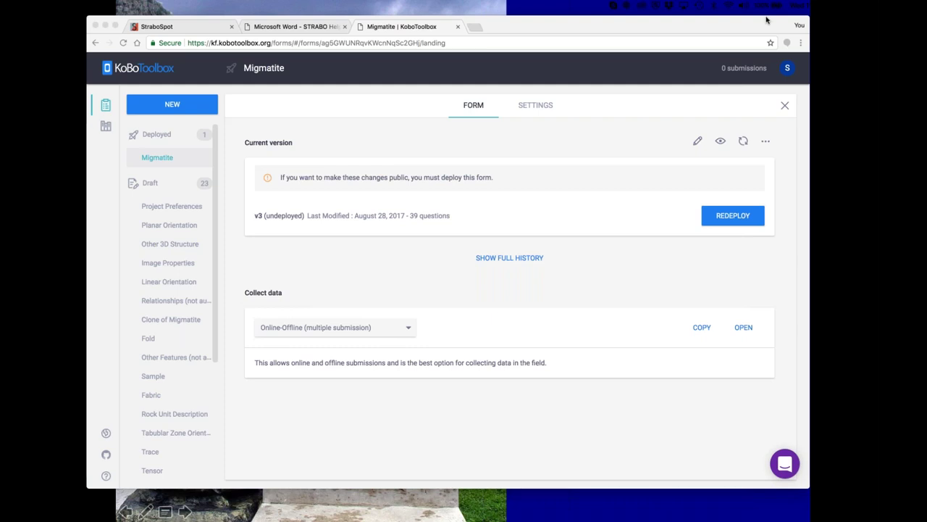
{"action": "left_click", "coordinate": [178, 356]}
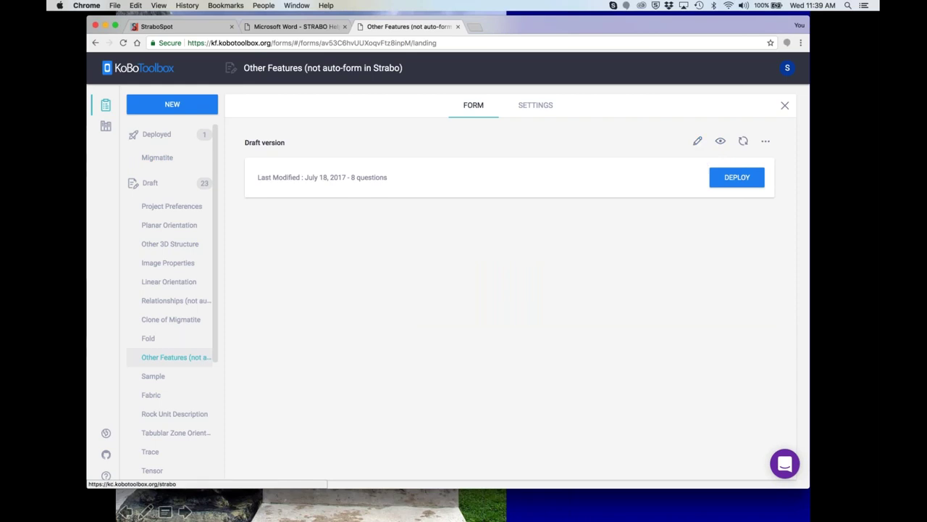
Edit the Other Features draft form, reviewing its Geomorphology, Hydrology and Paleontology questions.
{"action": "left_click", "coordinate": [697, 141]}
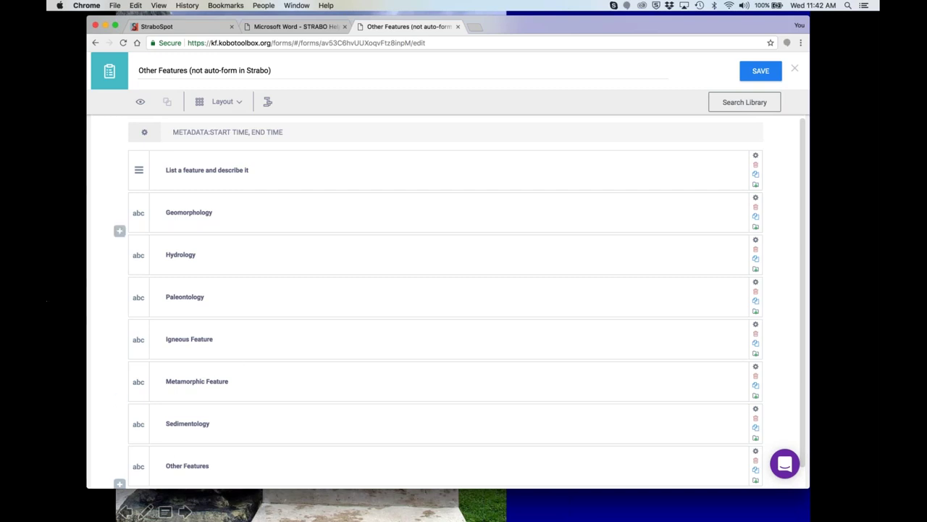
{"action": "left_click", "coordinate": [190, 27]}
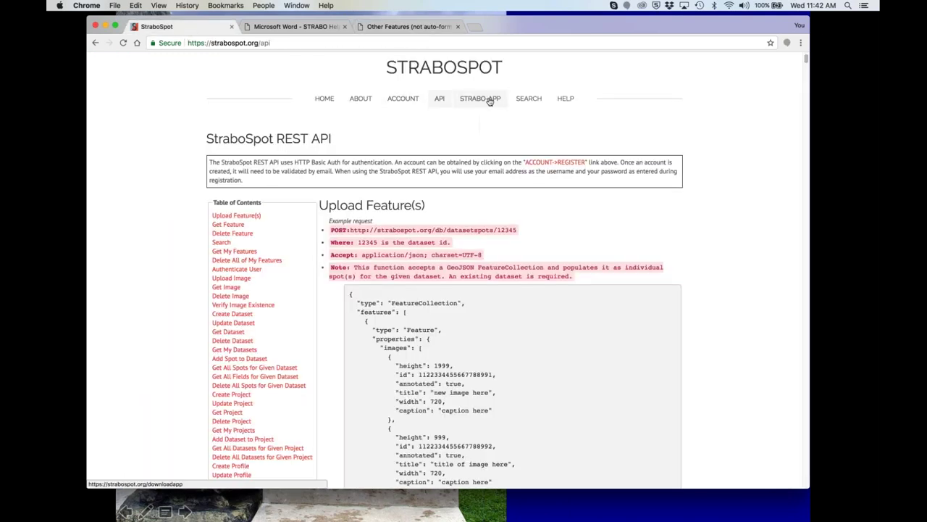
Zoom the StraboSpot search map into southern California and open the ElPasoLoomisPt.shp dataset (156 spots).
{"action": "left_click", "coordinate": [519, 102]}
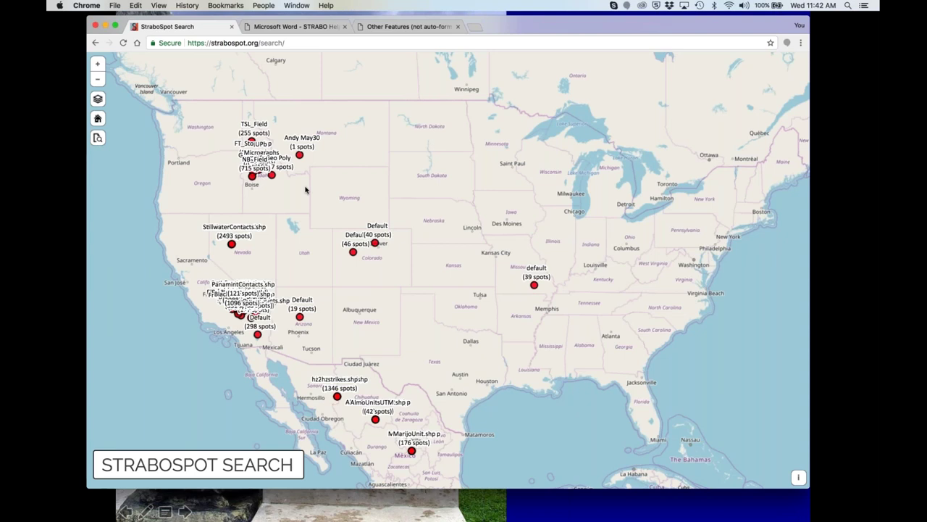
{"action": "left_click_drag", "start_coordinate": [207, 273], "coordinate": [300, 353]}
{"action": "left_click_drag", "start_coordinate": [299, 353], "coordinate": [299, 353]}
{"action": "left_click_drag", "start_coordinate": [352, 239], "coordinate": [418, 305]}
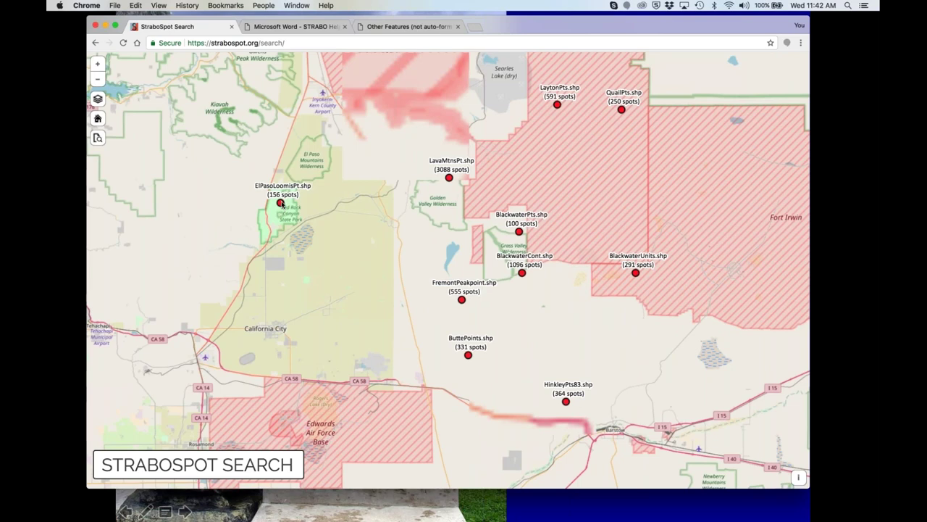
{"action": "left_click", "coordinate": [281, 202]}
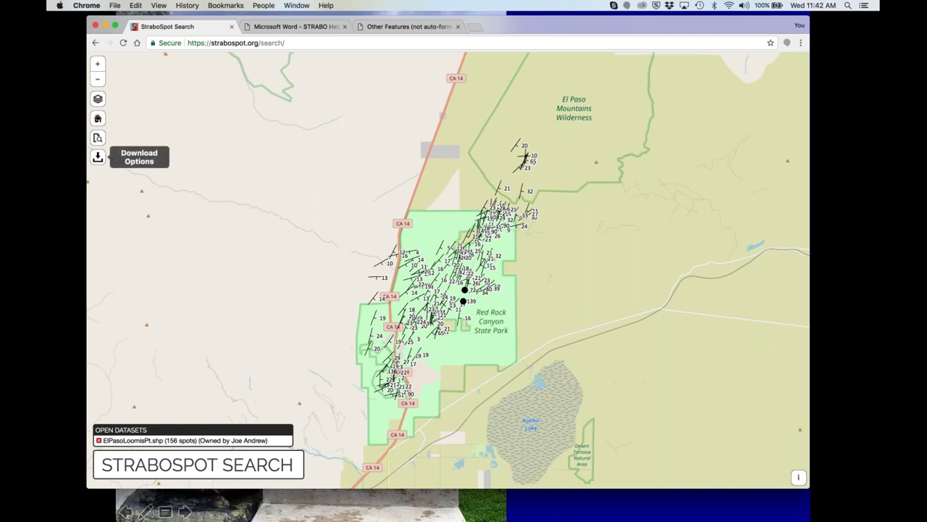
{"action": "left_click", "coordinate": [98, 156]}
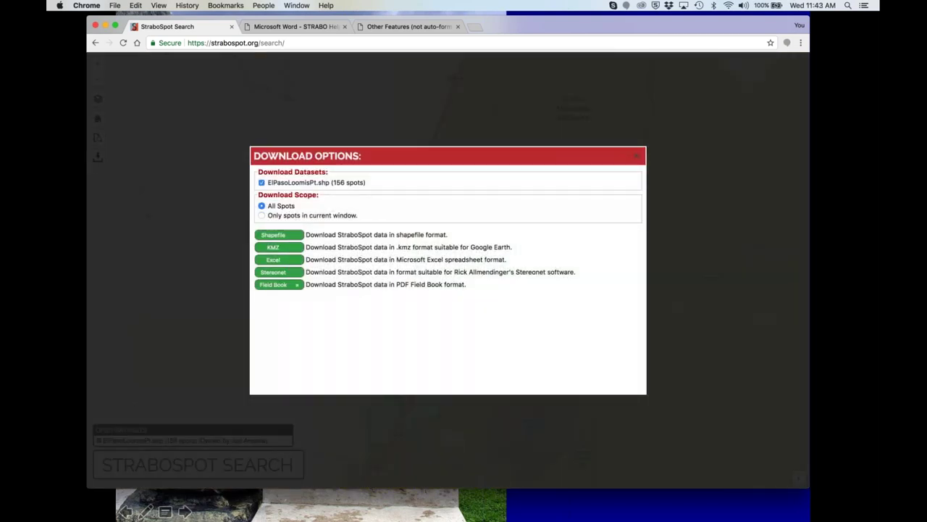
{"action": "left_click", "coordinate": [637, 157]}
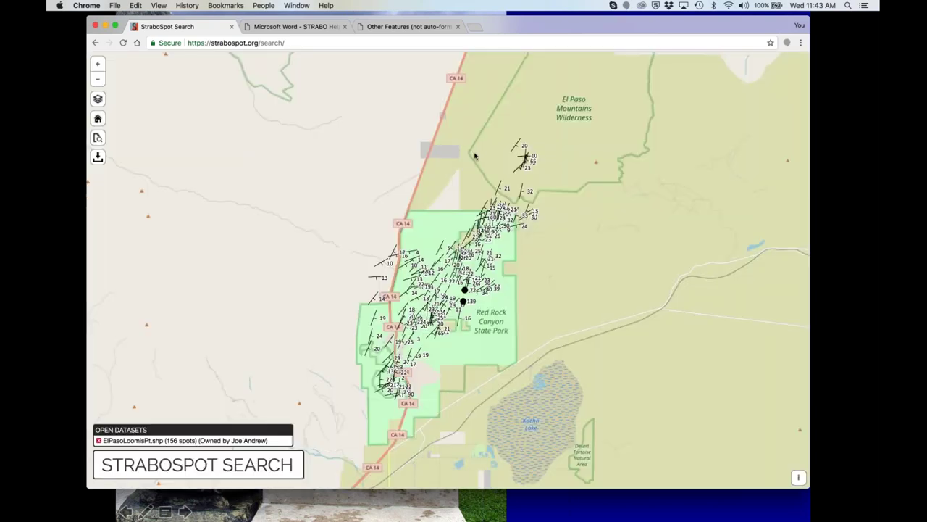